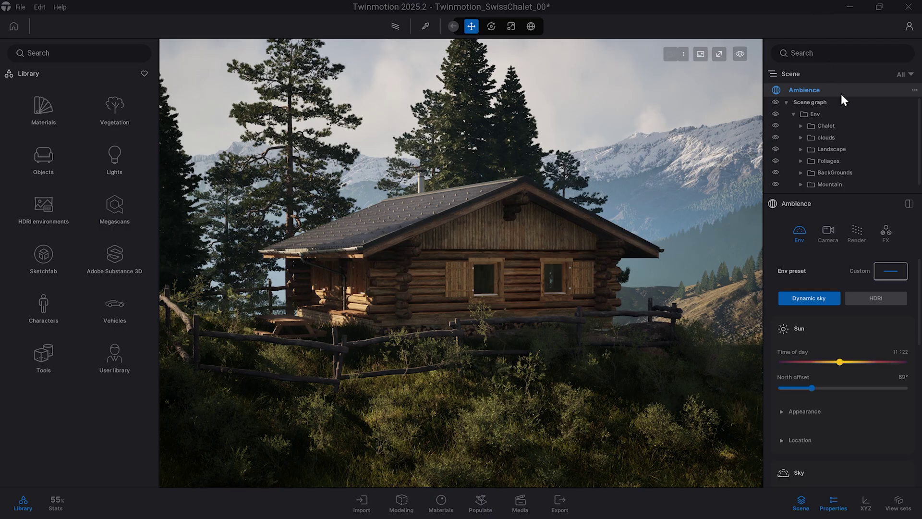
# Step: Apply the Vice 2 lookup table to the ambience's colour grading
pyautogui.click(885, 239)
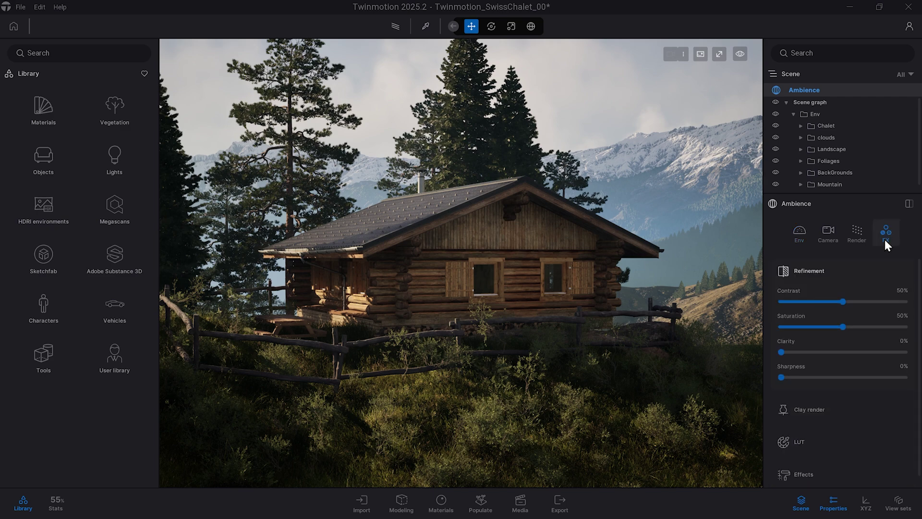
pyautogui.scroll(-1, 920, 298)
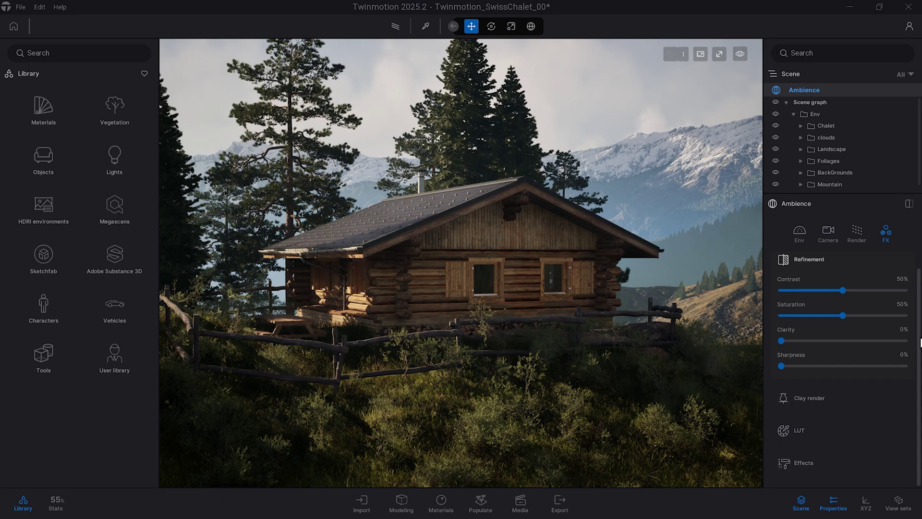
pyautogui.click(802, 429)
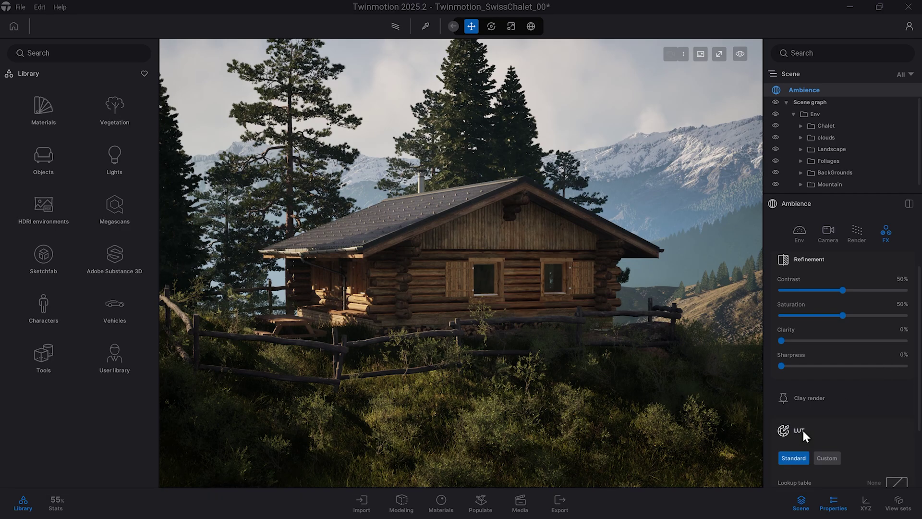
pyautogui.scroll(-5, 845, 432)
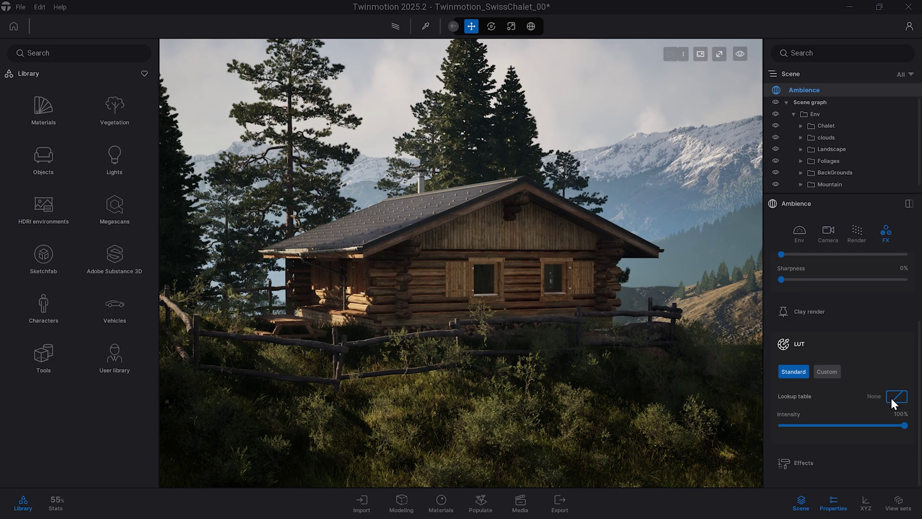
pyautogui.click(891, 398)
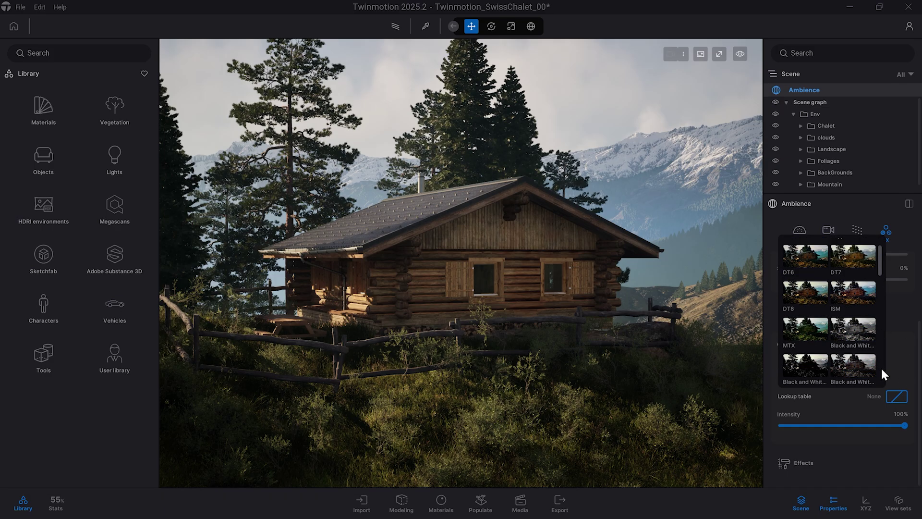
pyautogui.scroll(-3, 881, 367)
pyautogui.scroll(-3, 857, 318)
pyautogui.click(858, 319)
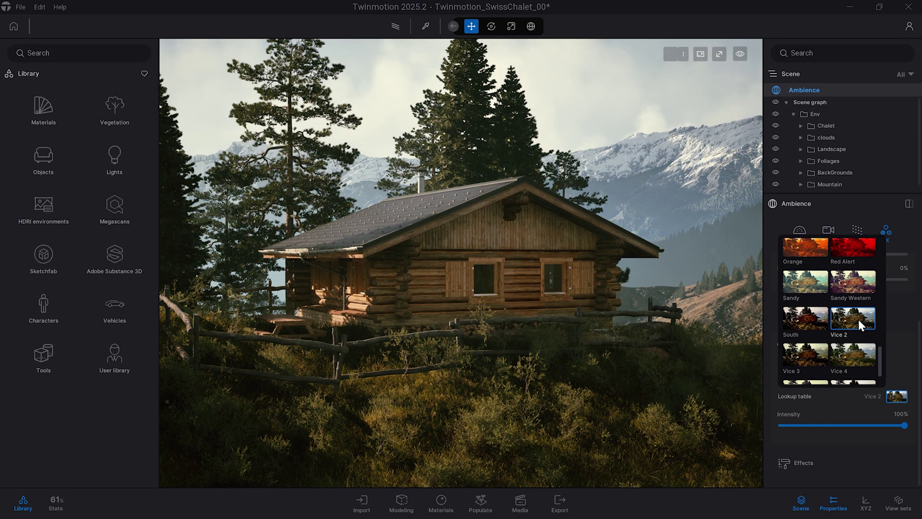
# Step: Keep the standard Vice 2 grade and lower its intensity to about 43%
pyautogui.click(846, 402)
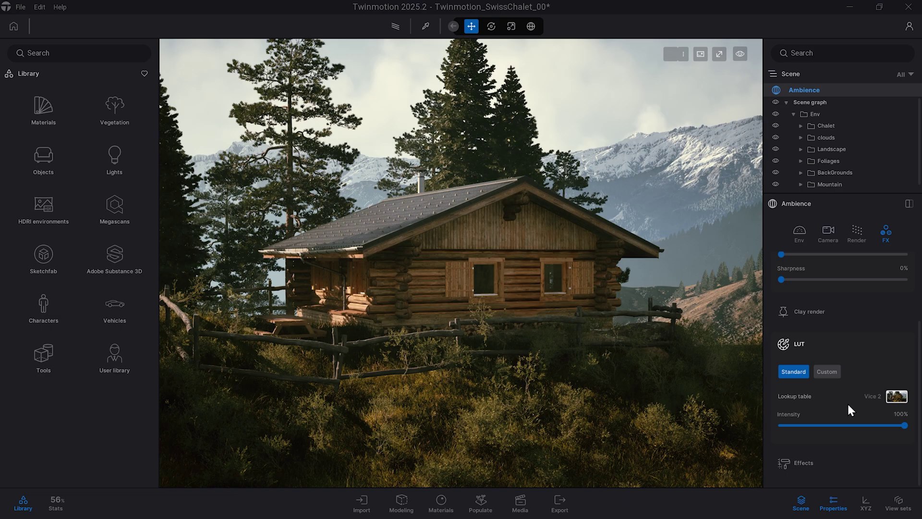
pyautogui.click(829, 372)
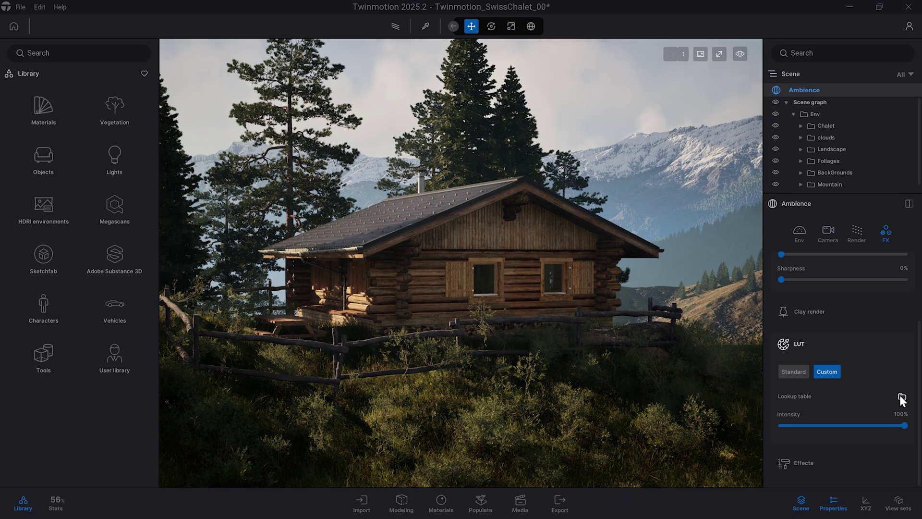
pyautogui.click(801, 372)
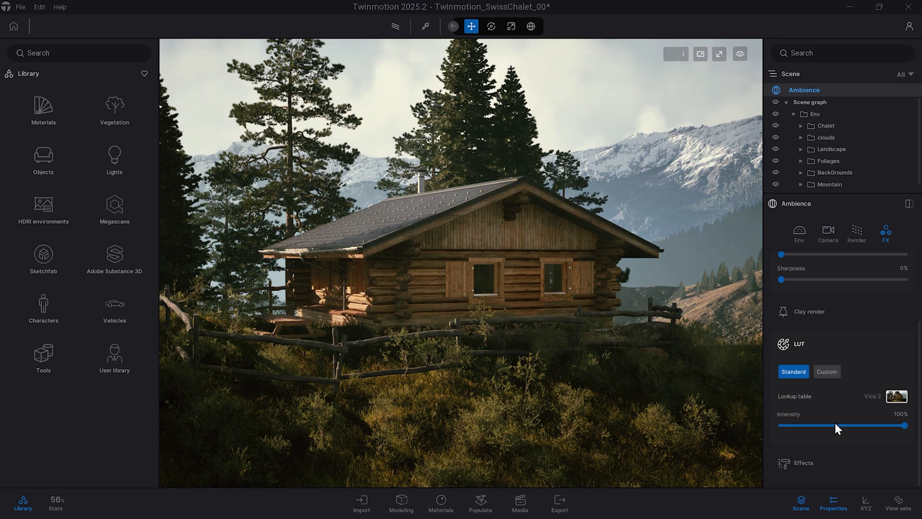
pyautogui.moveTo(835, 425)
pyautogui.mouseDown()
pyautogui.moveTo(845, 426)
pyautogui.moveTo(793, 426)
pyautogui.moveTo(896, 428)
pyautogui.moveTo(835, 426)
pyautogui.mouseUp()
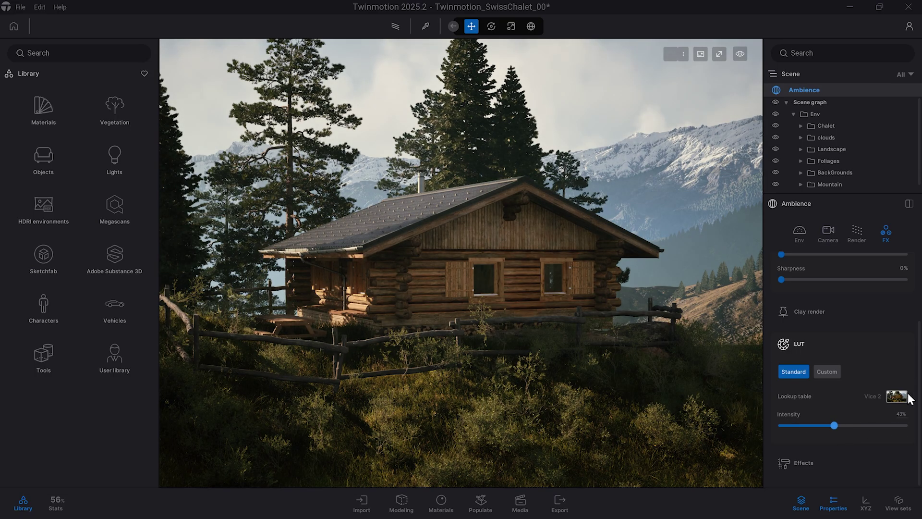
# Step: Expand the Effects section and enable stylized effects
pyautogui.click(847, 462)
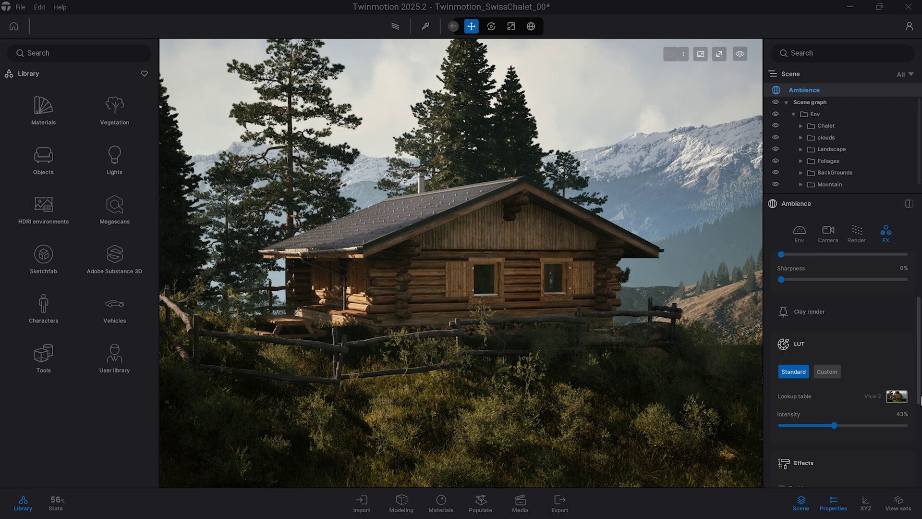
pyautogui.moveTo(919, 401); pyautogui.dragTo(914, 462)
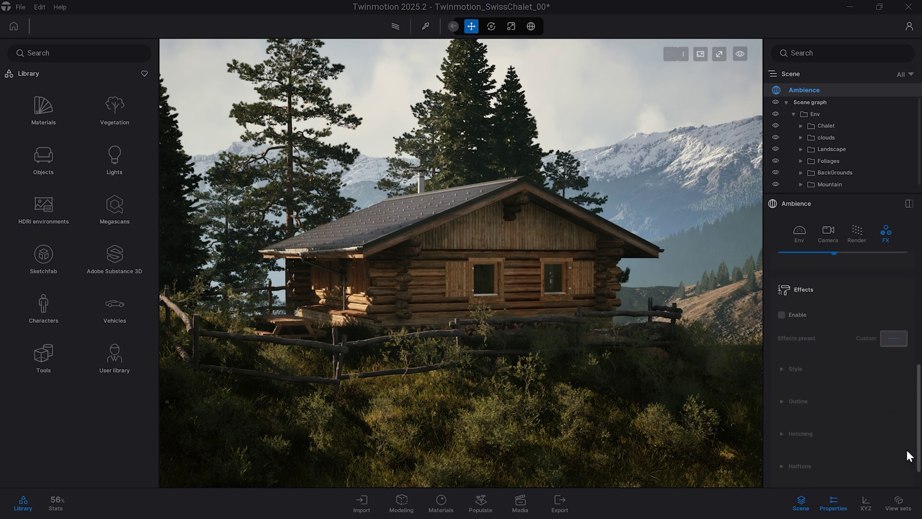
pyautogui.click(781, 316)
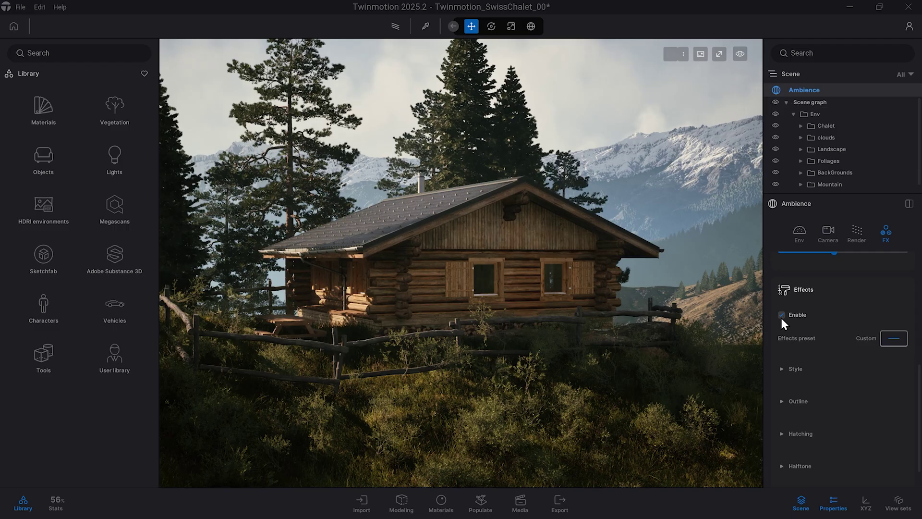
# Step: Preview the Sketch, Sketchy paint, Shaded outline, Chalk draw and Halftone effects presets
pyautogui.click(894, 338)
pyautogui.moveTo(760, 307); pyautogui.dragTo(759, 376)
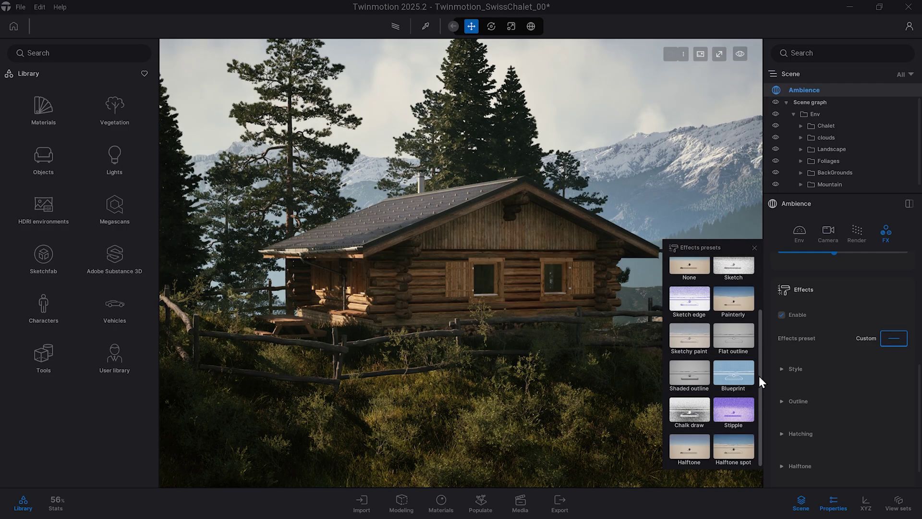
pyautogui.click(688, 305)
pyautogui.click(701, 332)
pyautogui.click(697, 370)
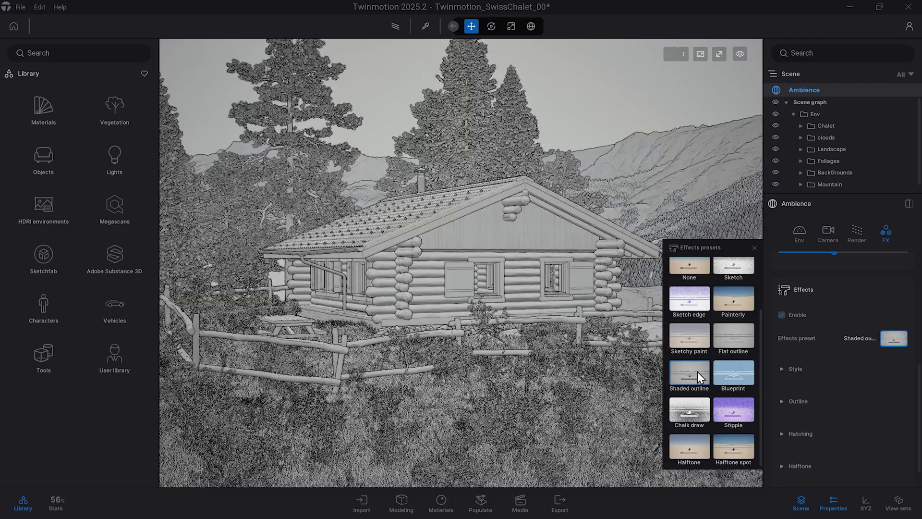
pyautogui.click(696, 414)
pyautogui.click(696, 447)
# Step: Preview Stipple, Blueprint and other presets, then return to None and expand Style
pyautogui.click(750, 413)
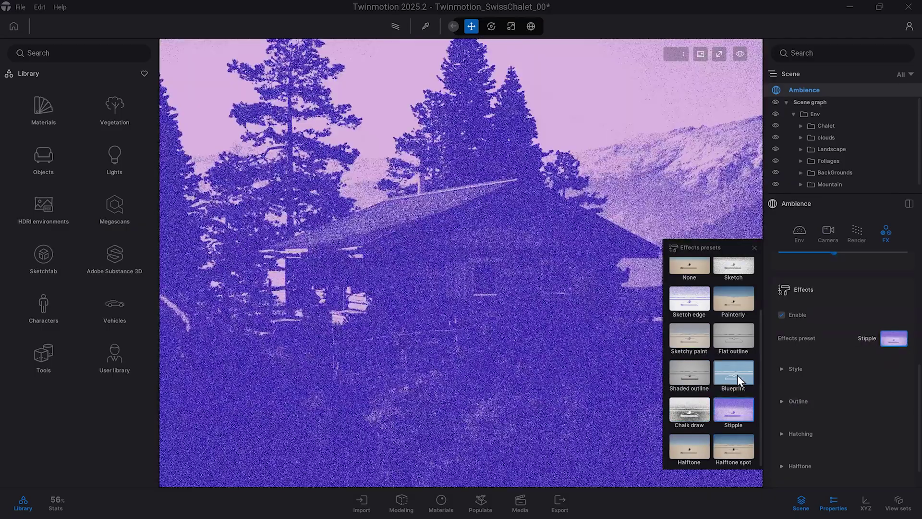
pyautogui.click(737, 375)
pyautogui.click(736, 335)
pyautogui.click(730, 301)
pyautogui.click(726, 268)
pyautogui.click(689, 268)
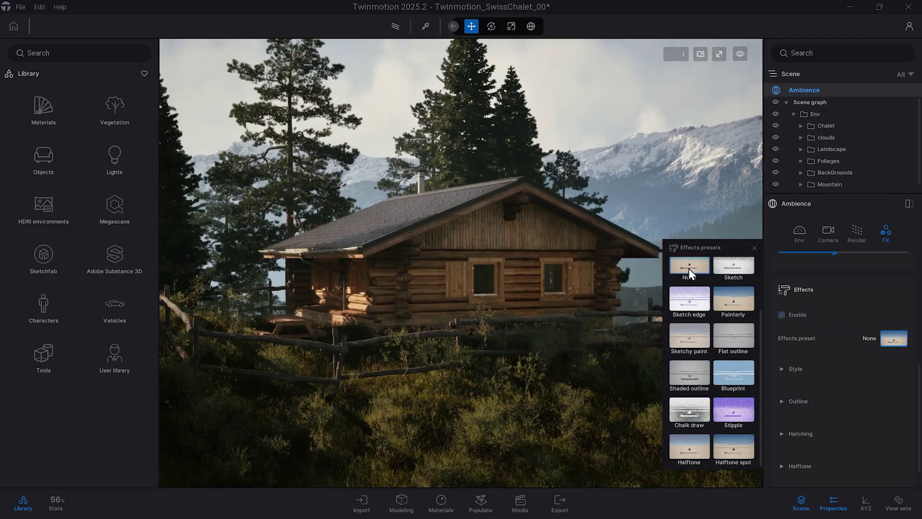
pyautogui.click(792, 369)
# Step: Turn on the Paint style at 89% intensity with 45% preserved details
pyautogui.click(782, 392)
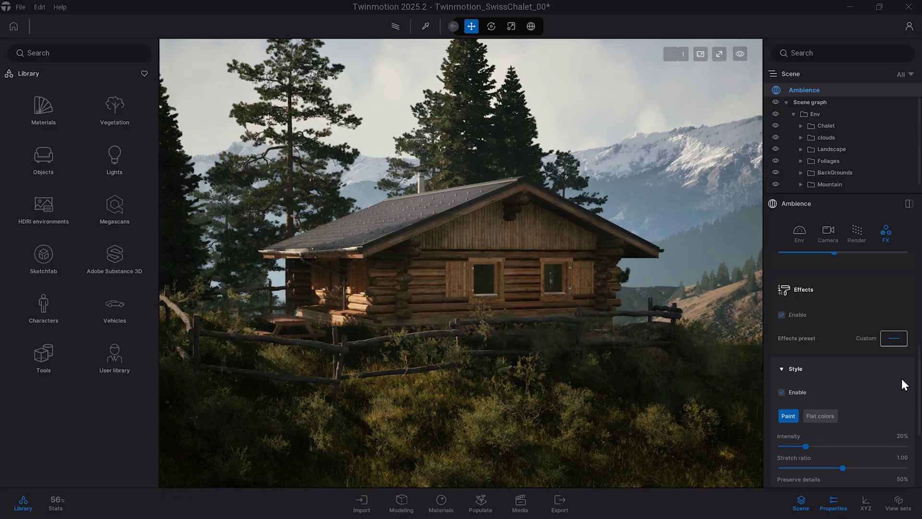
pyautogui.scroll(-3, 904, 388)
pyautogui.moveTo(806, 366)
pyautogui.mouseDown()
pyautogui.moveTo(890, 375)
pyautogui.moveTo(790, 383)
pyautogui.mouseUp()
pyautogui.moveTo(841, 409); pyautogui.dragTo(831, 409)
# Step: Try a grey Flat colors style, then switch the tint and Style effect off
pyautogui.click(820, 336)
pyautogui.click(901, 373)
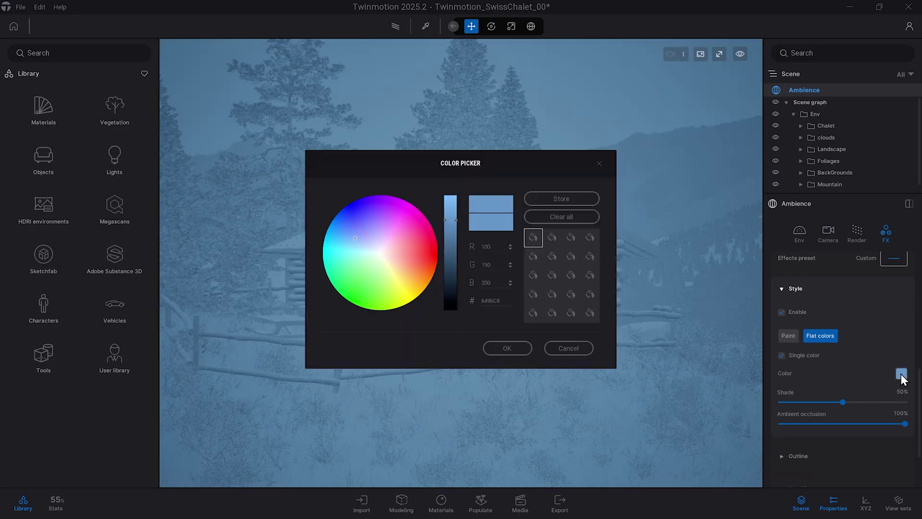
pyautogui.click(382, 254)
pyautogui.click(513, 347)
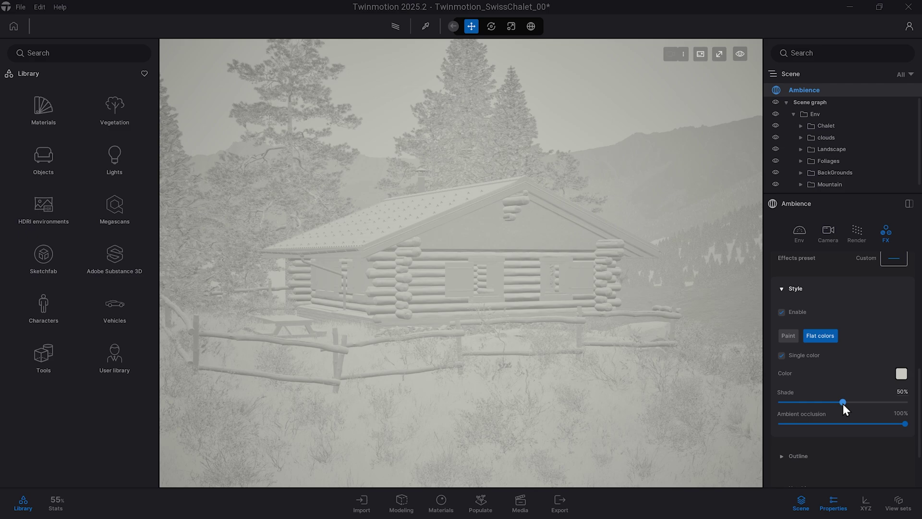
pyautogui.moveTo(843, 402); pyautogui.dragTo(902, 424)
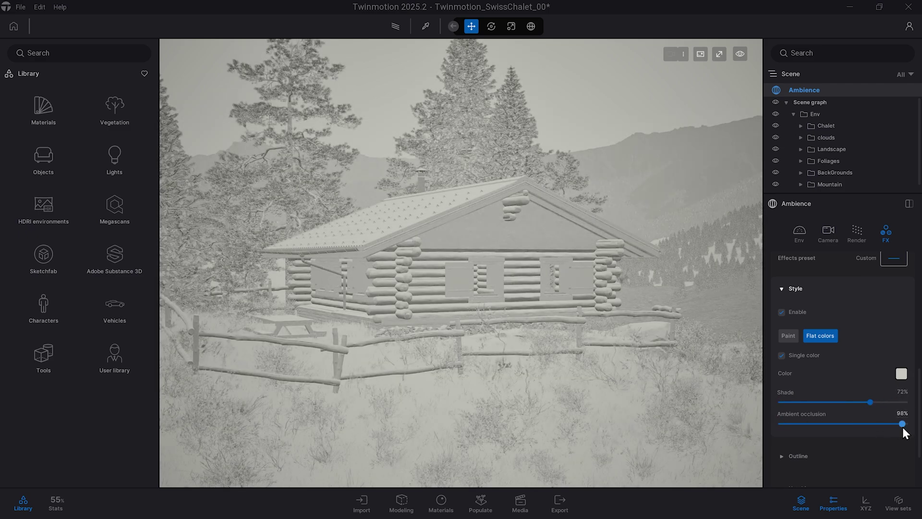
pyautogui.click(780, 354)
pyautogui.click(782, 312)
# Step: Enable grey outlines at about 22% opacity
pyautogui.scroll(-2, 916, 442)
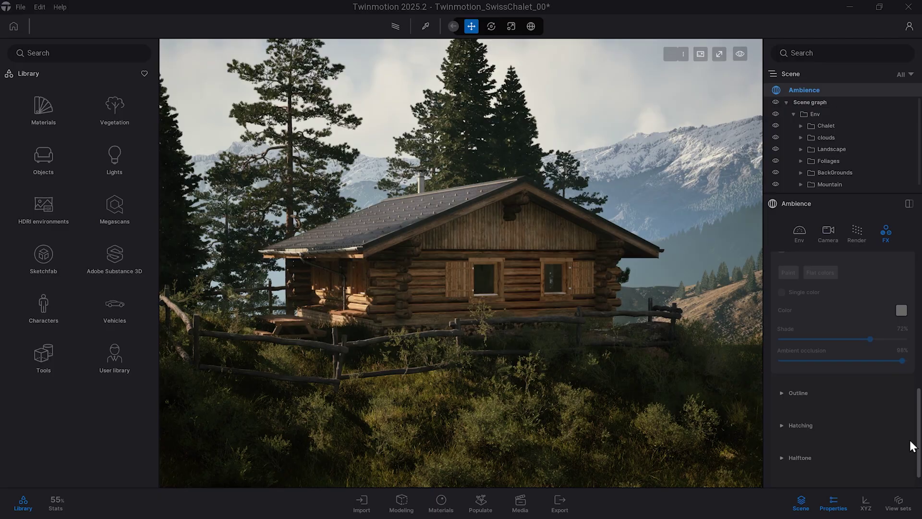
pyautogui.click(781, 366)
pyautogui.click(781, 389)
pyautogui.click(901, 438)
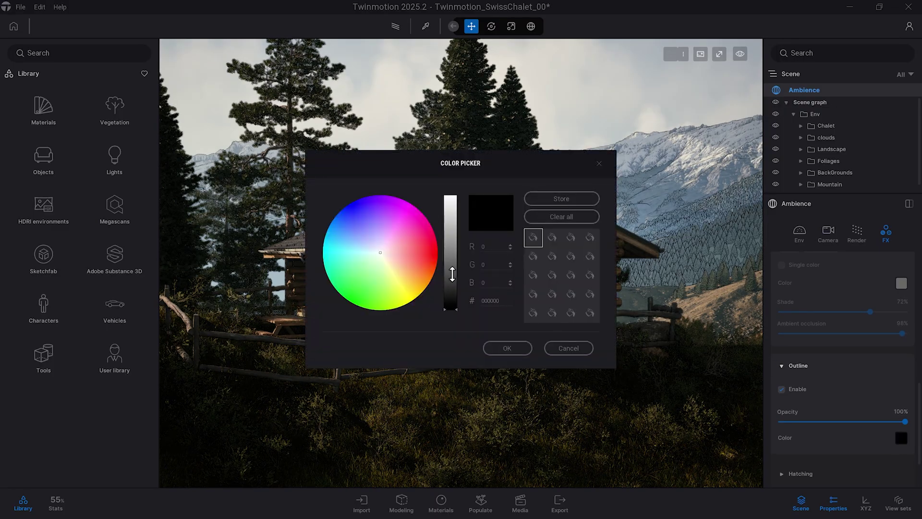
pyautogui.click(529, 349)
pyautogui.moveTo(905, 421); pyautogui.dragTo(808, 421)
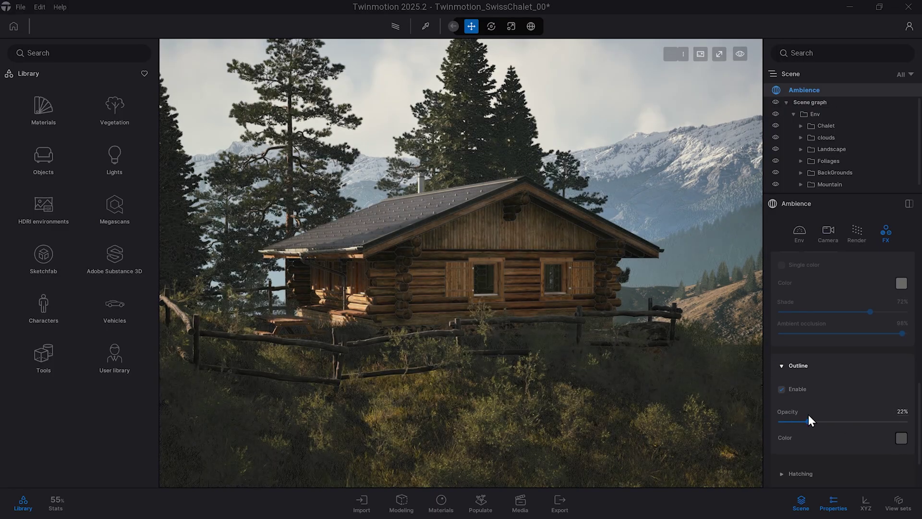
# Step: Turn off the outline and enable hatching with straight lines
pyautogui.click(781, 389)
pyautogui.scroll(-1, 918, 422)
pyautogui.scroll(-3, 918, 422)
pyautogui.click(782, 396)
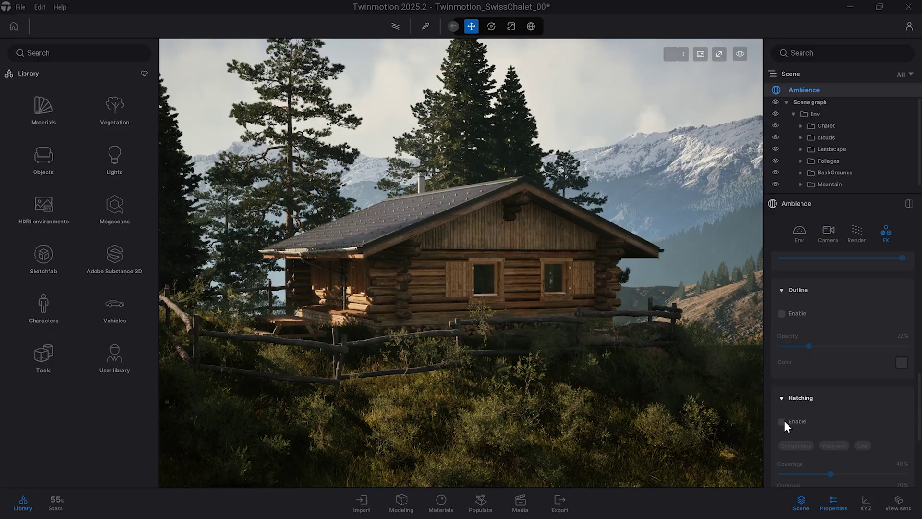
pyautogui.click(781, 421)
pyautogui.scroll(-1, 918, 423)
pyautogui.scroll(-2, 918, 423)
# Step: Switch hatching to Dots with 43% coverage, 1.00 scale, 0.82 cross hatch and adjusted direction
pyautogui.click(833, 341)
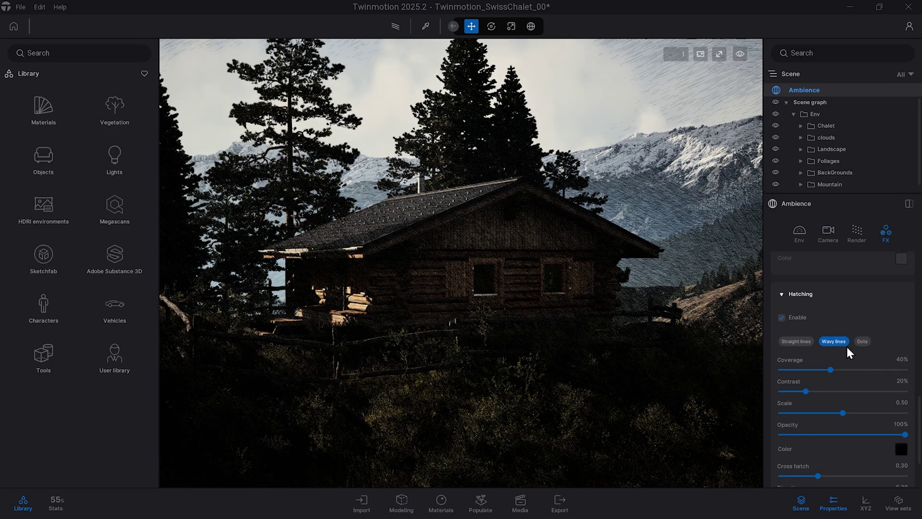
pyautogui.click(862, 341)
pyautogui.moveTo(830, 369)
pyautogui.mouseDown()
pyautogui.moveTo(787, 369)
pyautogui.moveTo(834, 370)
pyautogui.mouseUp()
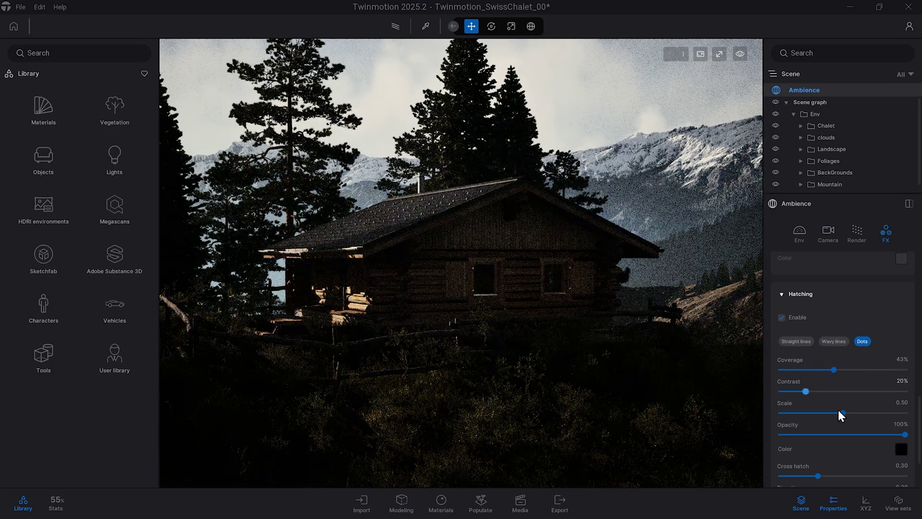
pyautogui.moveTo(843, 413)
pyautogui.mouseDown()
pyautogui.moveTo(904, 412)
pyautogui.moveTo(819, 432)
pyautogui.moveTo(868, 436)
pyautogui.mouseUp()
pyautogui.scroll(-3, 918, 431)
pyautogui.moveTo(817, 378); pyautogui.dragTo(883, 378)
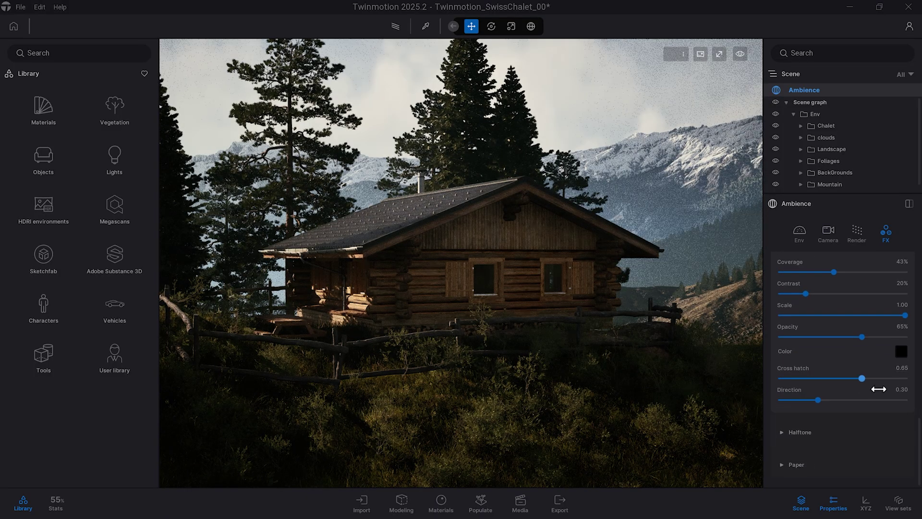
pyautogui.moveTo(817, 400); pyautogui.dragTo(877, 401)
# Step: Turn off the hatching effect and collapse its settings
pyautogui.scroll(3, 904, 393)
pyautogui.click(781, 325)
pyautogui.click(781, 303)
# Step: Try halftone with higher scale and randomness in Selective mode, then switch it off
pyautogui.click(782, 334)
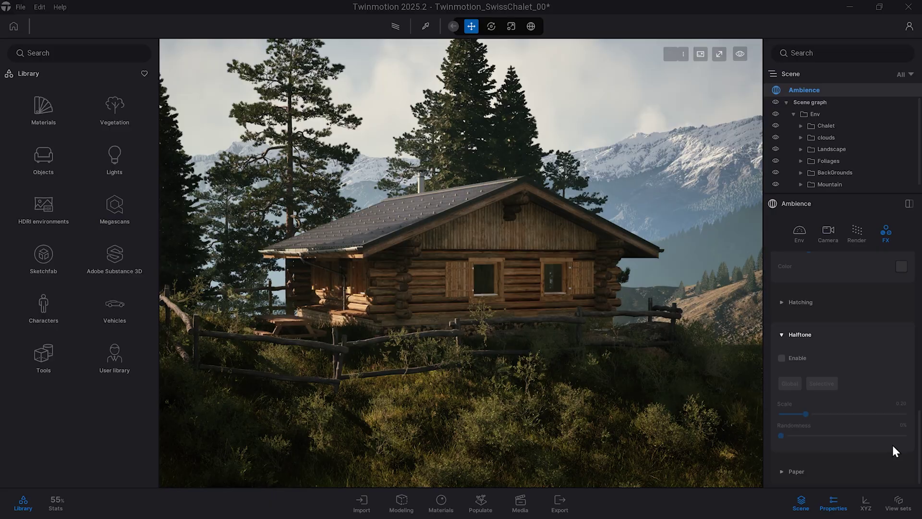
pyautogui.scroll(-1, 794, 350)
pyautogui.click(781, 349)
pyautogui.moveTo(809, 406); pyautogui.dragTo(797, 426)
pyautogui.click(821, 375)
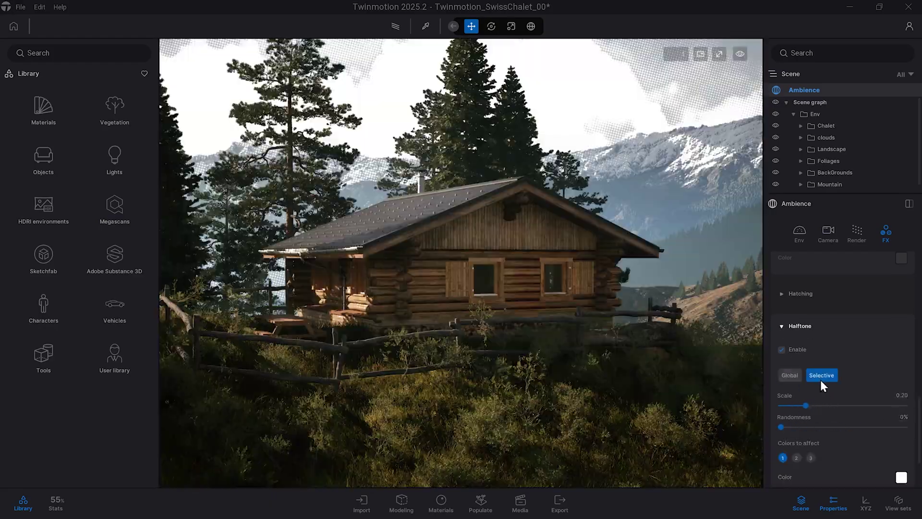
pyautogui.click(796, 458)
pyautogui.click(810, 457)
pyautogui.click(782, 349)
pyautogui.scroll(-1, 917, 432)
# Step: Enable paper, try Sketch, Construction and Canvas, and settle on Crumpled at 100% opacity with 5% tint
pyautogui.click(793, 468)
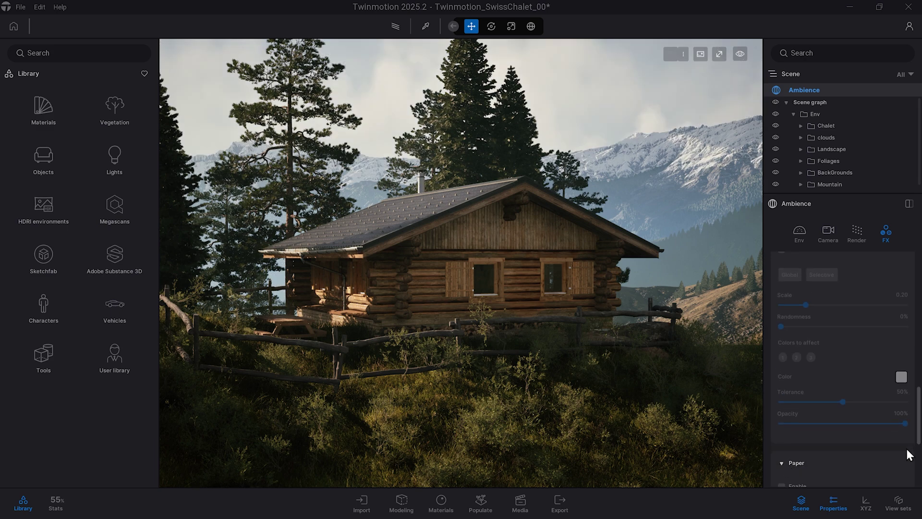
pyautogui.scroll(-2, 912, 466)
pyautogui.scroll(1, 912, 478)
pyautogui.click(782, 273)
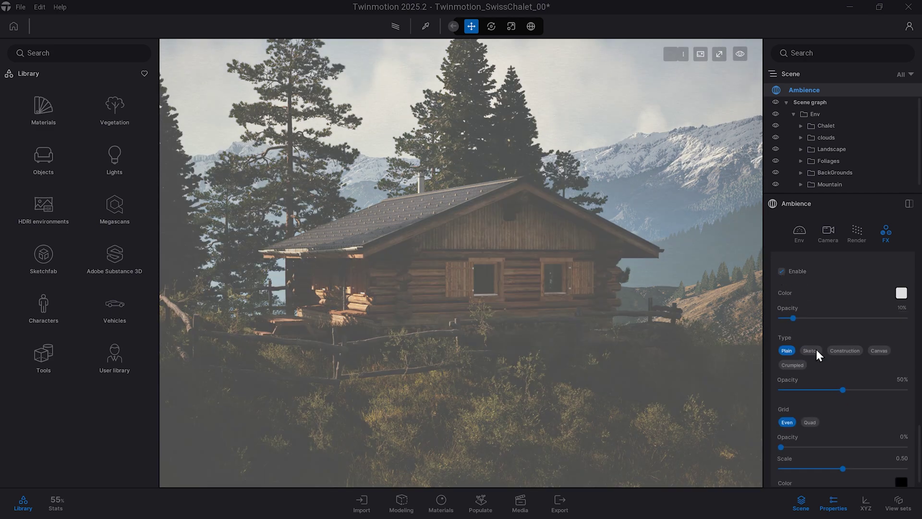
pyautogui.click(814, 349)
pyautogui.moveTo(843, 389); pyautogui.dragTo(905, 390)
pyautogui.click(848, 351)
pyautogui.click(872, 351)
pyautogui.click(793, 365)
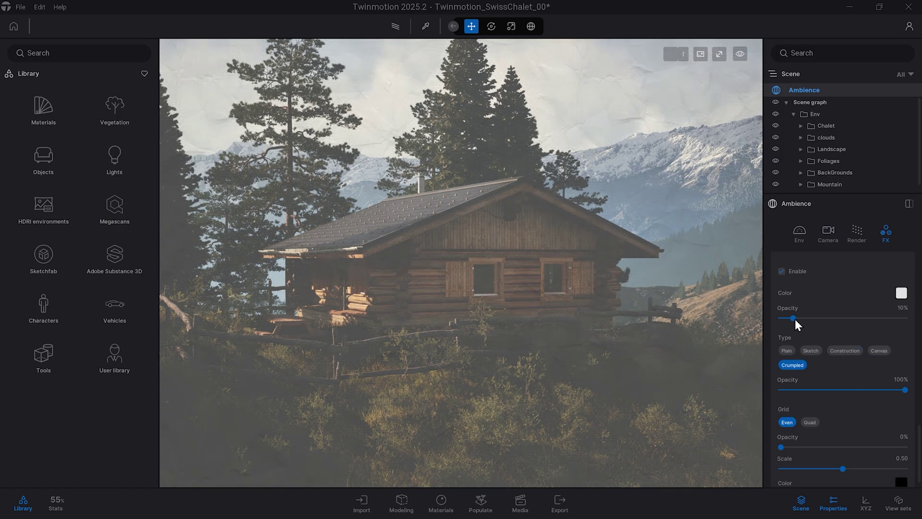
pyautogui.moveTo(794, 319); pyautogui.dragTo(786, 319)
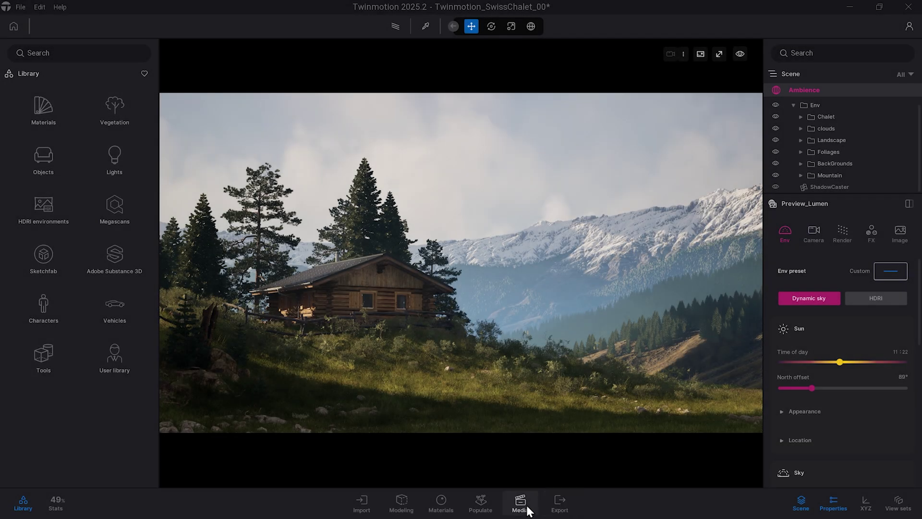
# Step: Enter Media mode and add Image12 capturing the current chalet view
pyautogui.click(527, 510)
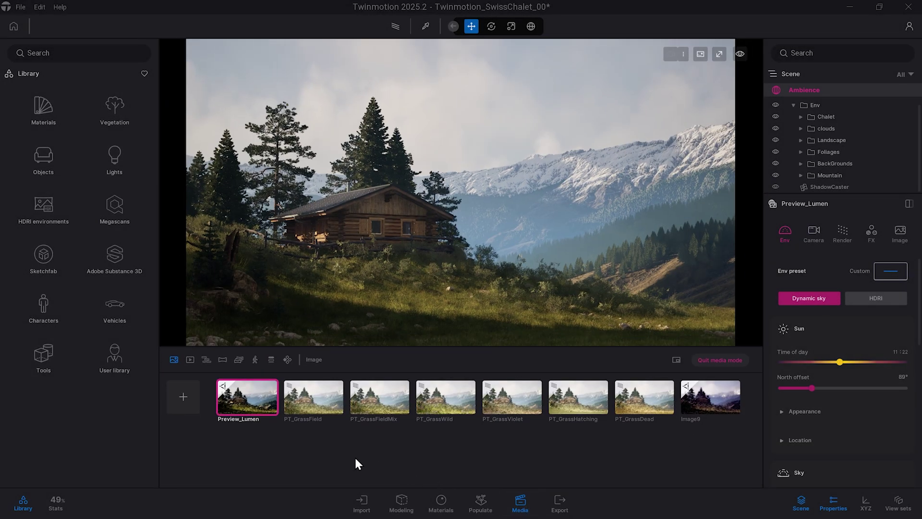
pyautogui.click(181, 400)
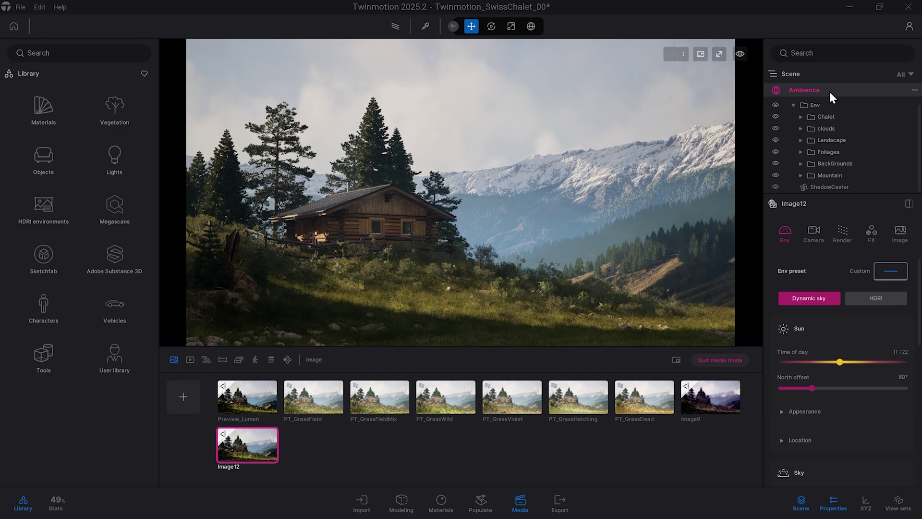
# Step: Apply the Black and White 3 lookup table to Image12 at 100% intensity
pyautogui.click(870, 235)
pyautogui.scroll(-3, 869, 431)
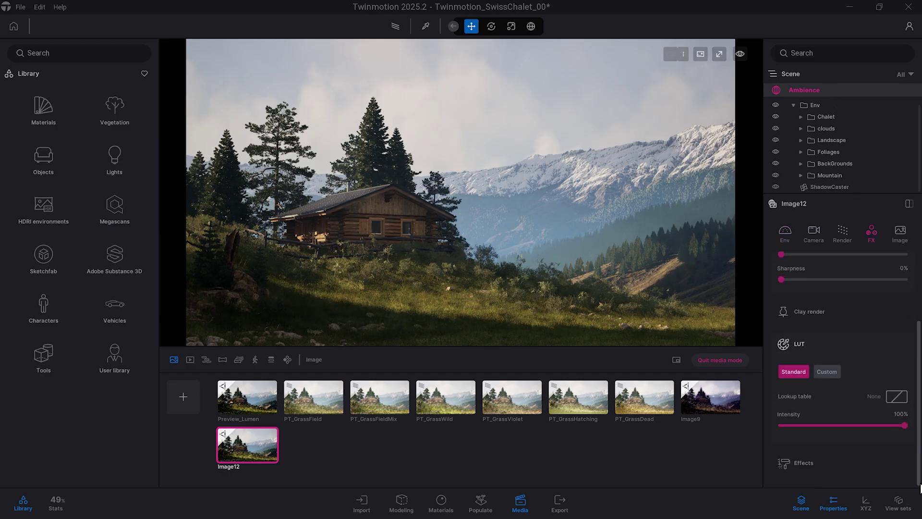
pyautogui.click(887, 396)
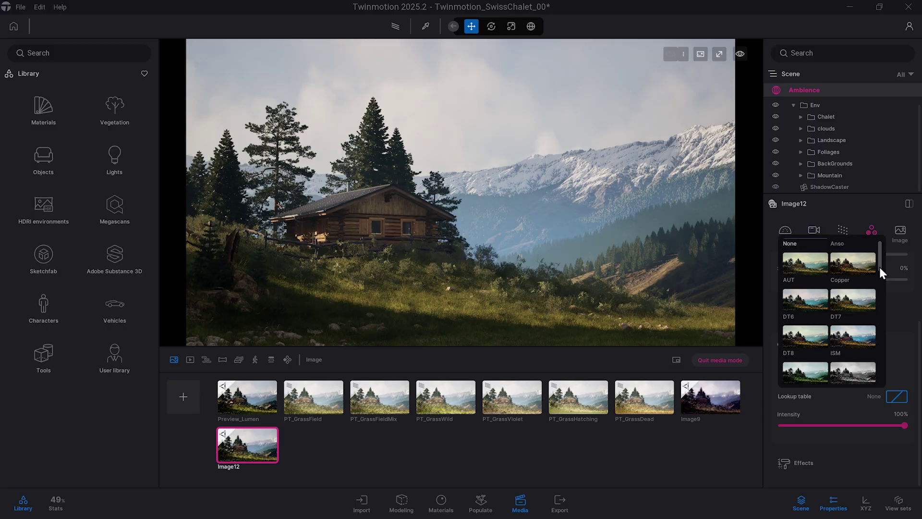
pyautogui.scroll(-5, 876, 271)
pyautogui.click(852, 324)
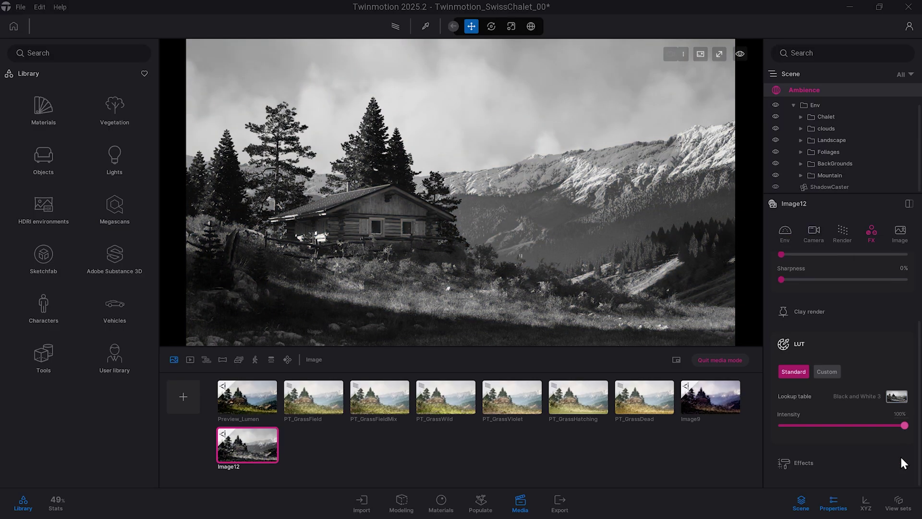
pyautogui.scroll(-4, 905, 436)
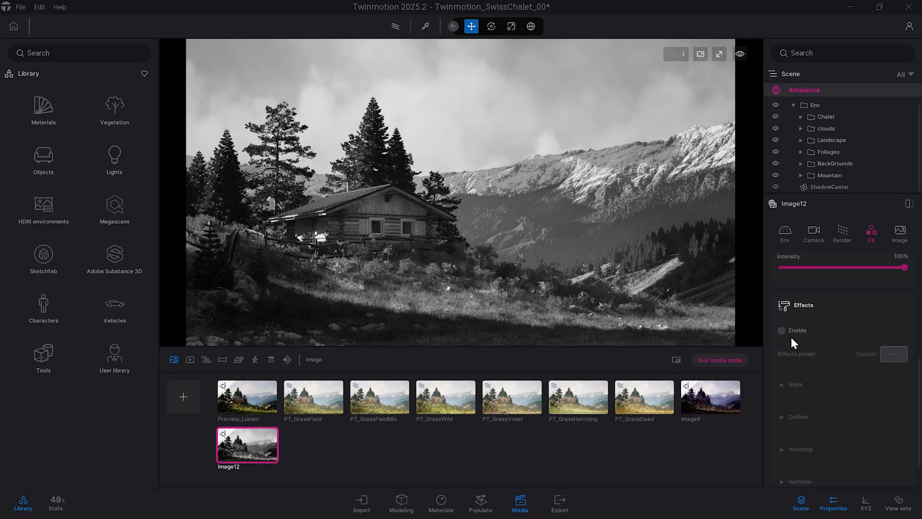
# Step: Enable Image12's effects with a Paint style at 47% intensity, 0.45 stretch ratio, 28% preserved details
pyautogui.click(788, 331)
pyautogui.click(785, 384)
pyautogui.click(781, 407)
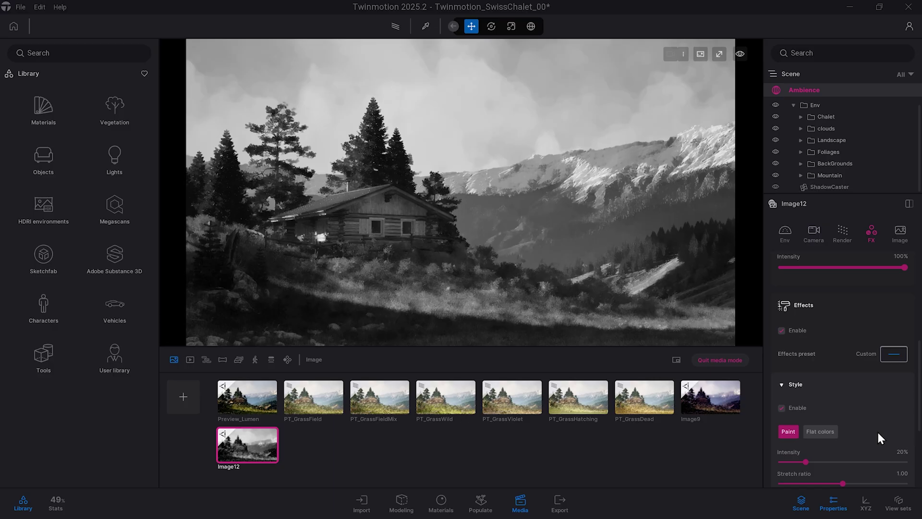
pyautogui.scroll(-2, 877, 430)
pyautogui.moveTo(805, 402)
pyautogui.mouseDown()
pyautogui.moveTo(766, 402)
pyautogui.moveTo(899, 405)
pyautogui.moveTo(838, 407)
pyautogui.moveTo(794, 426)
pyautogui.moveTo(874, 417)
pyautogui.moveTo(808, 424)
pyautogui.moveTo(747, 447)
pyautogui.moveTo(901, 444)
pyautogui.moveTo(806, 443)
pyautogui.moveTo(815, 443)
pyautogui.mouseUp()
pyautogui.scroll(-2, 919, 427)
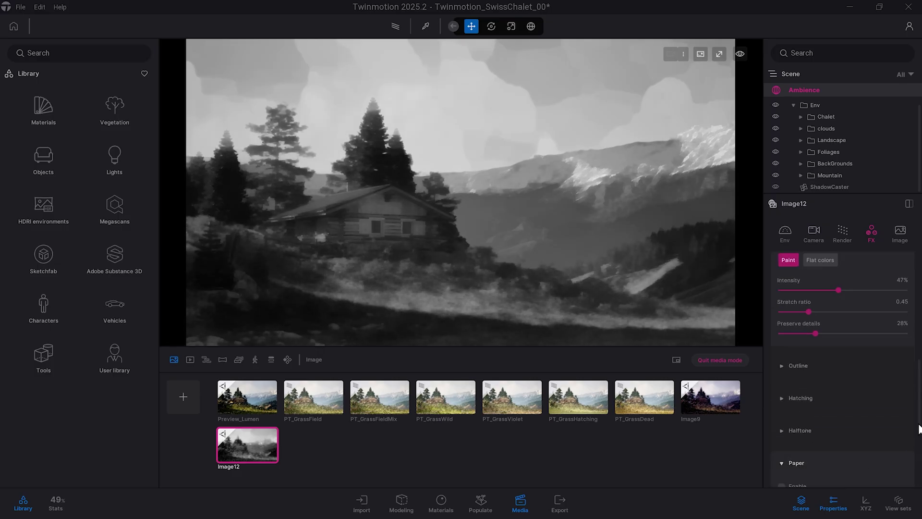
pyautogui.scroll(-5, 918, 428)
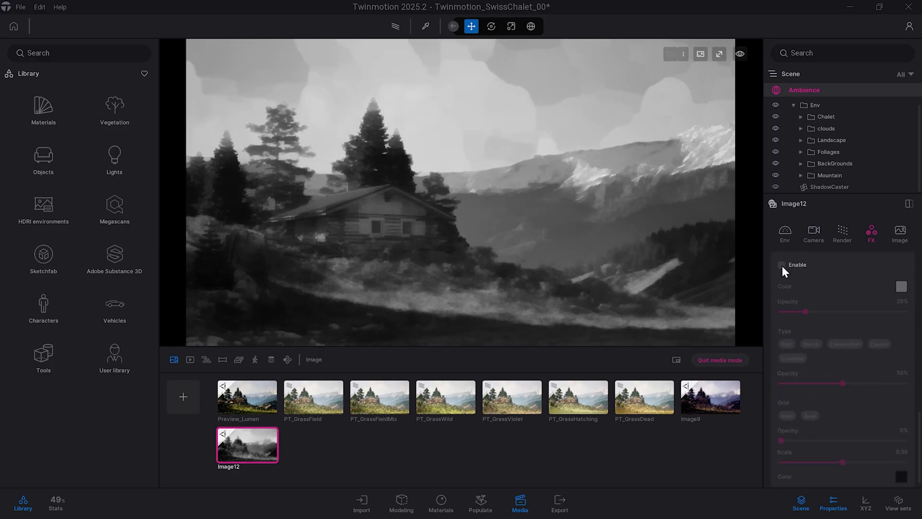
# Step: Enable paper with a 6% tint and the Canvas type at 100% opacity
pyautogui.click(781, 265)
pyautogui.click(787, 311)
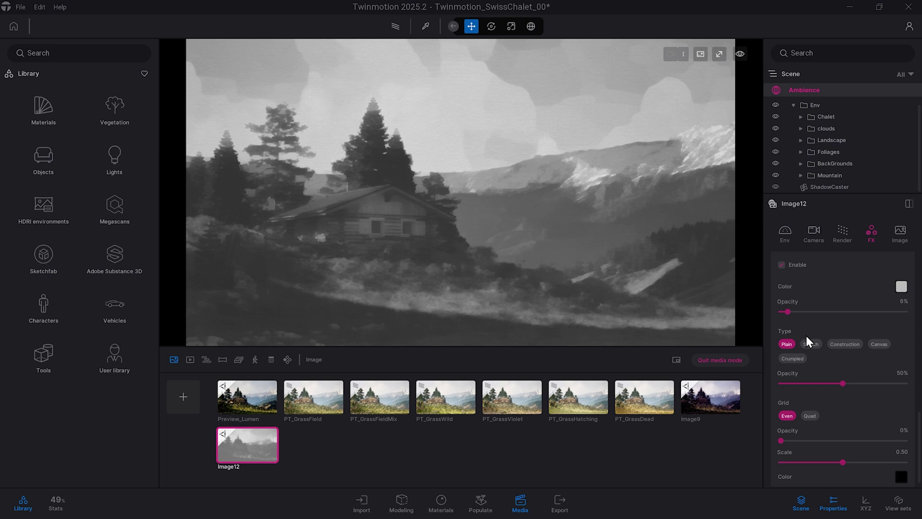
pyautogui.click(810, 345)
pyautogui.click(843, 345)
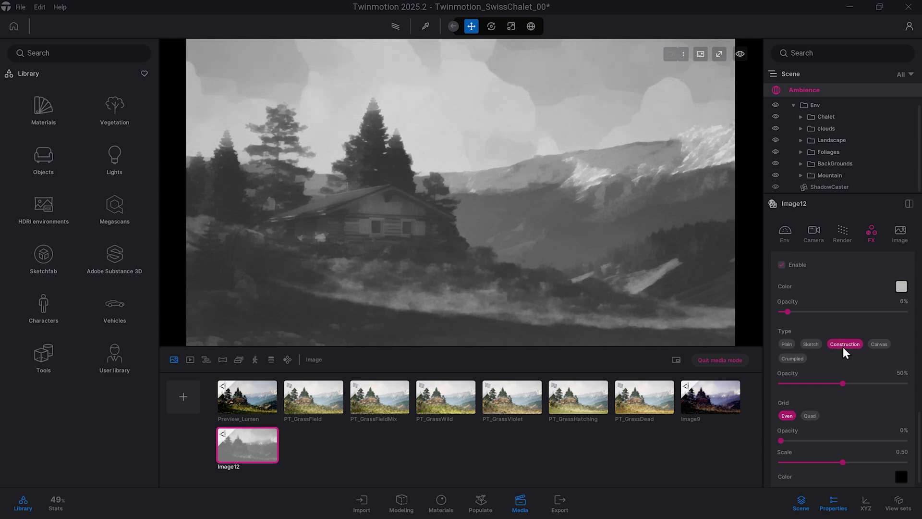
pyautogui.click(878, 344)
pyautogui.moveTo(845, 384); pyautogui.dragTo(914, 385)
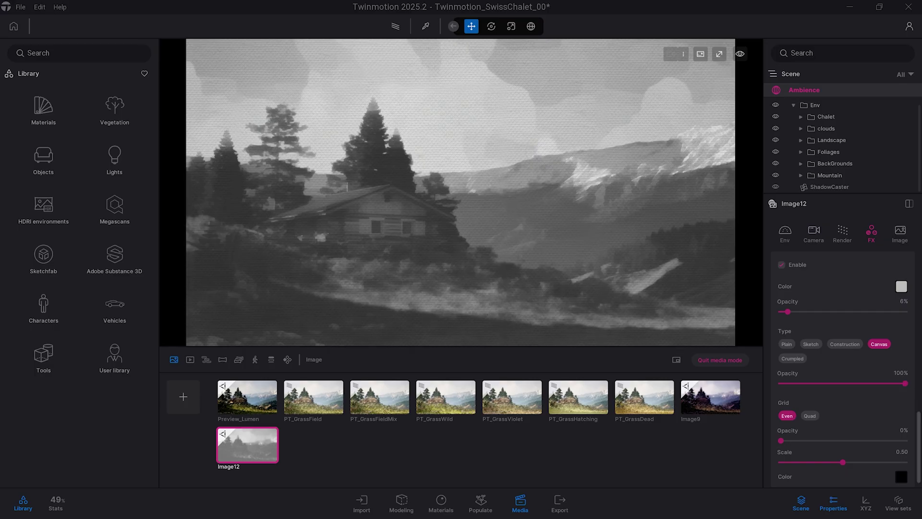
# Step: Save Image12's painterly canvas effects as a personal effects preset named 'BW Paint'
pyautogui.scroll(2, 917, 391)
pyautogui.moveTo(918, 391); pyautogui.dragTo(918, 347)
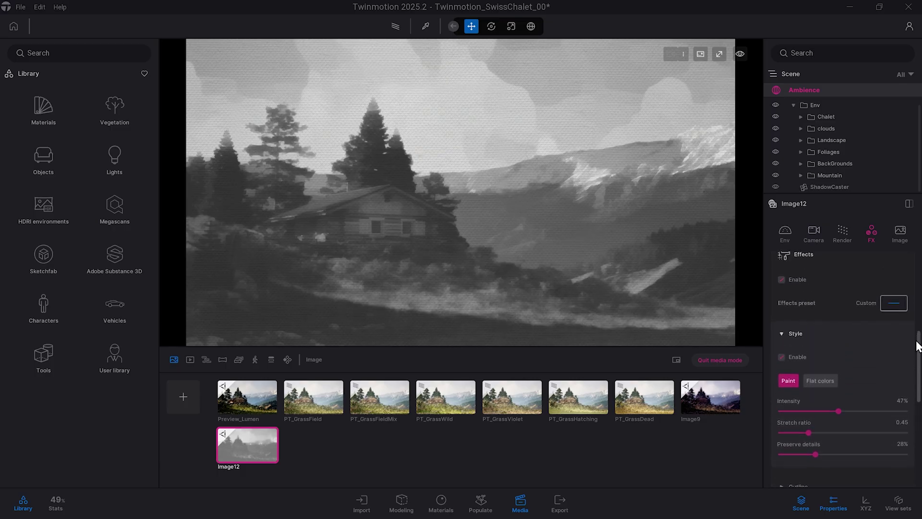
pyautogui.scroll(1, 914, 342)
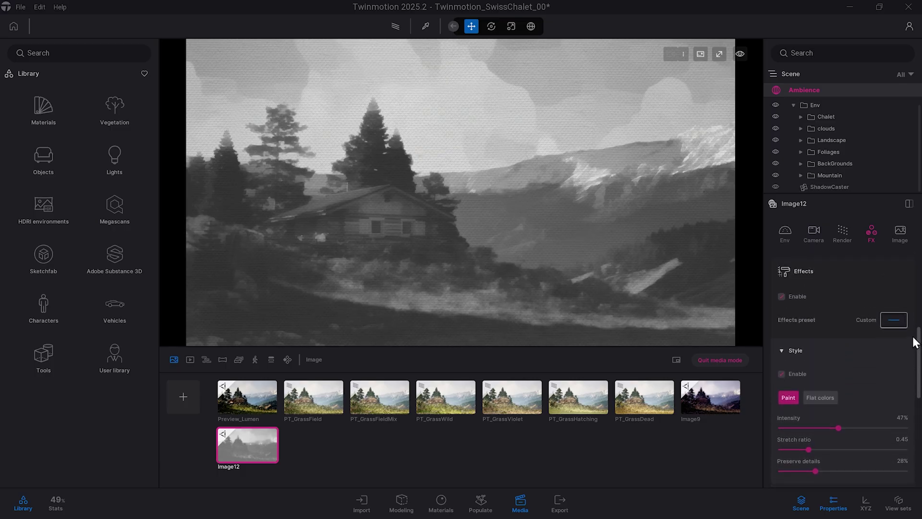
pyautogui.click(893, 320)
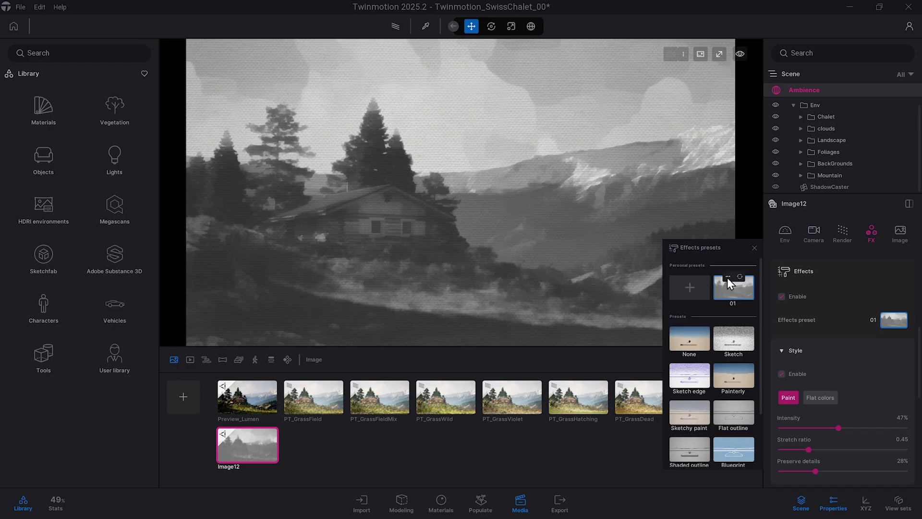
pyautogui.click(728, 277)
pyautogui.click(735, 210)
pyautogui.write('BW Paint')
pyautogui.press('Return')
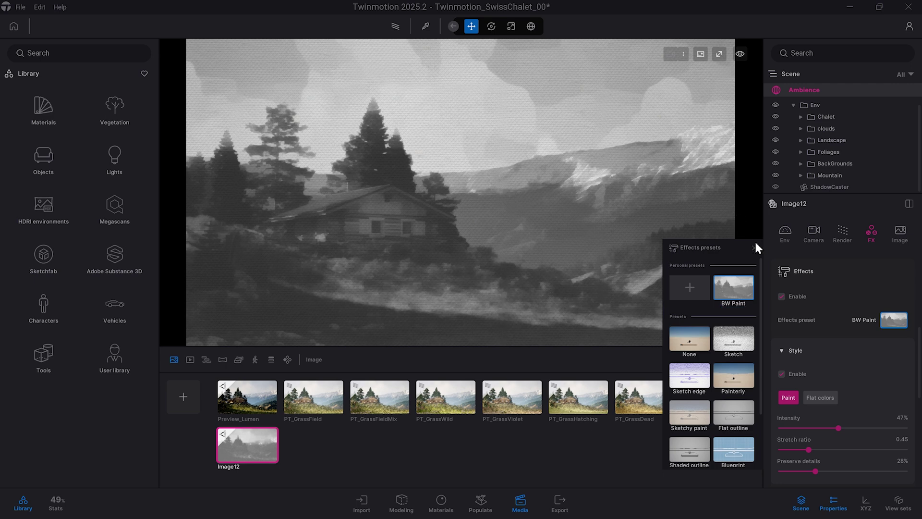